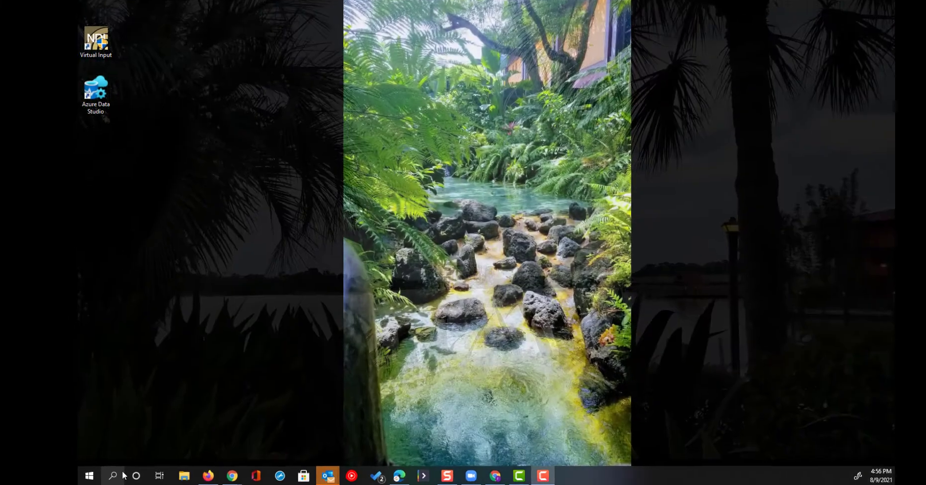
Search Windows for Quick Assist and launch it.
{"action": "left_click", "coordinate": [107, 477]}
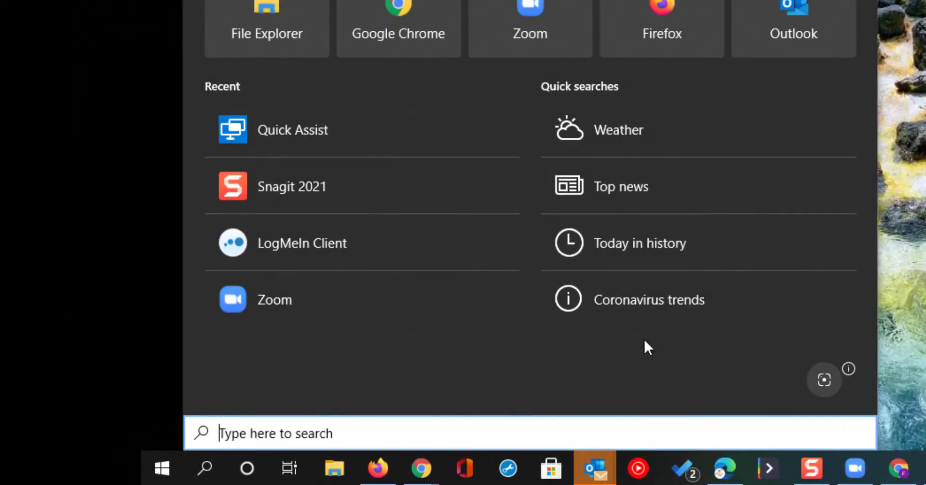
{"action": "type", "text": "Quick Assis"}
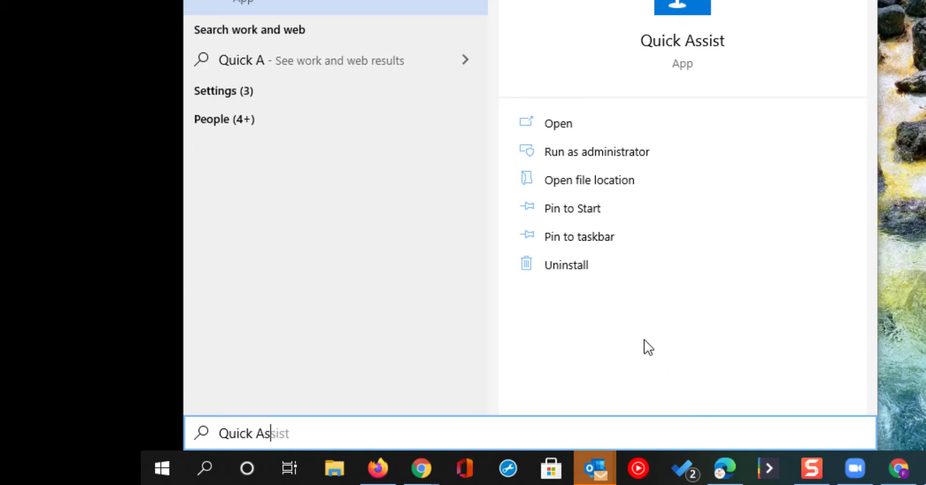
{"action": "type", "text": "t"}
{"action": "key", "text": "Return"}
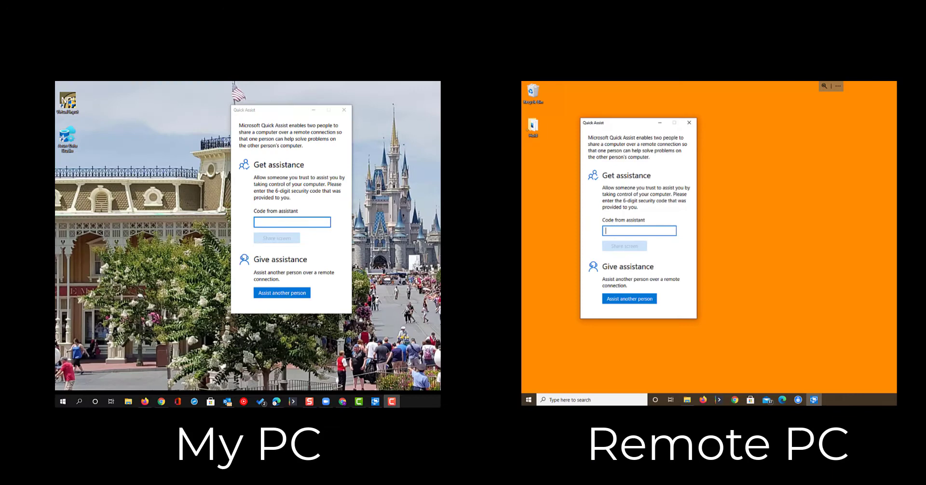
Connect to the remote PC with full control by generating a security code, entering it in the remote PC's assistant code field and sharing its screen.
{"action": "left_click", "coordinate": [270, 295]}
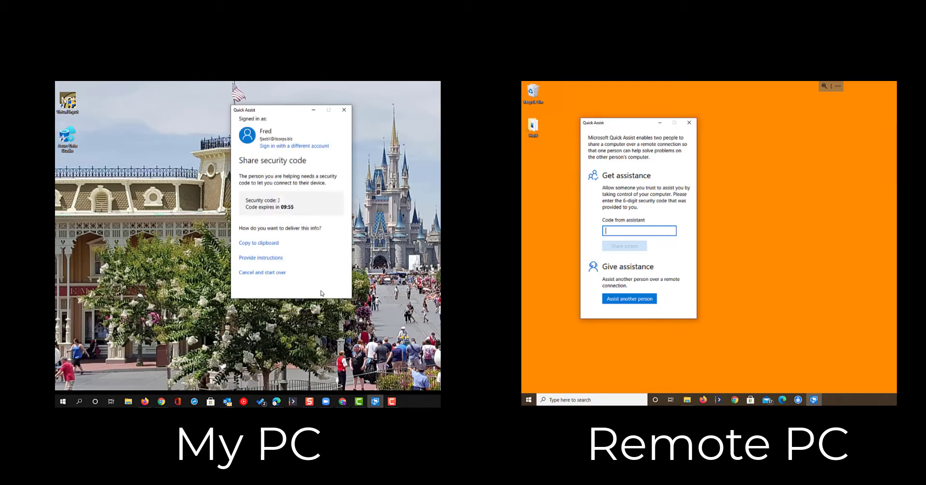
{"action": "key", "text": "ctrl+v"}
{"action": "double_click", "coordinate": [278, 200]}
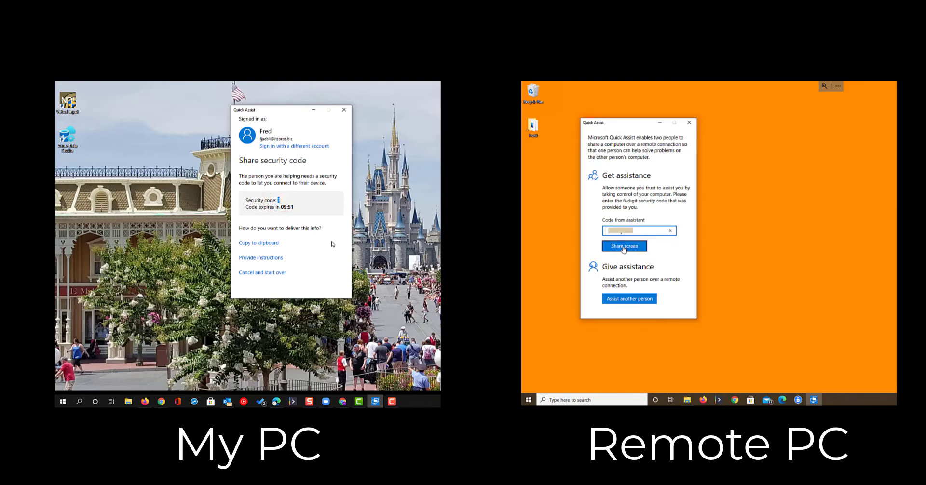
{"action": "left_click", "coordinate": [624, 247]}
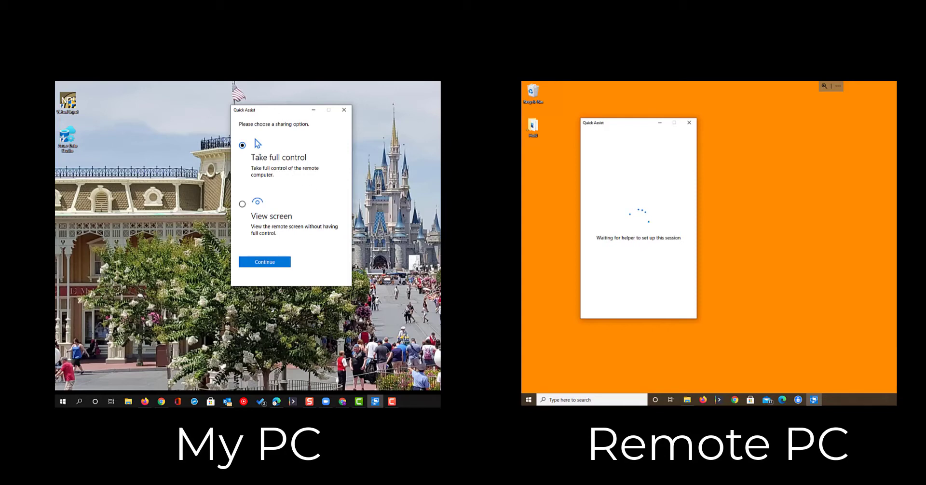
{"action": "left_click", "coordinate": [277, 263]}
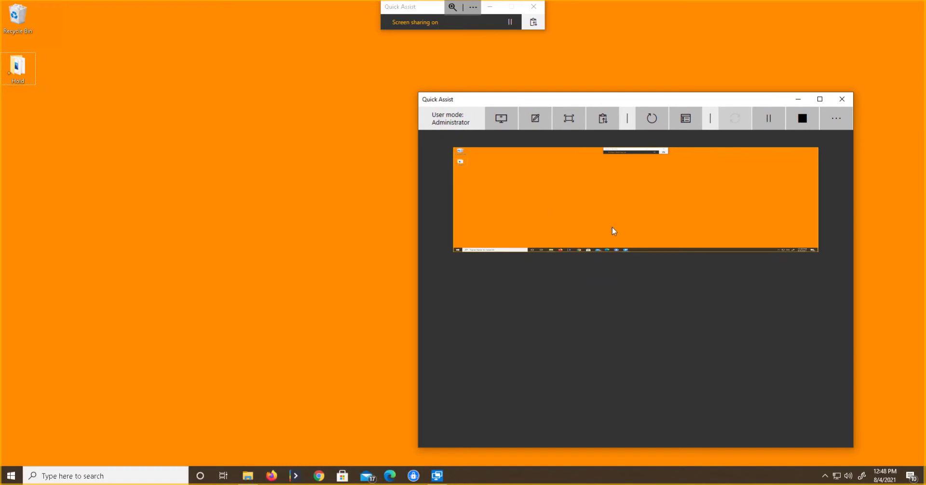
Open Sticky Notes on the remote PC, with its desktop shown at actual size, and sign in with the suggested account.
{"action": "left_click", "coordinate": [456, 250]}
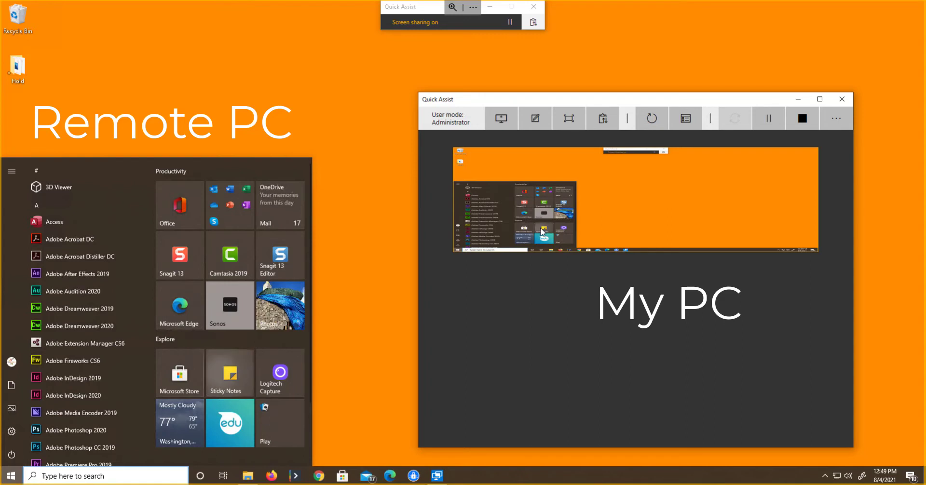
{"action": "left_click", "coordinate": [230, 374]}
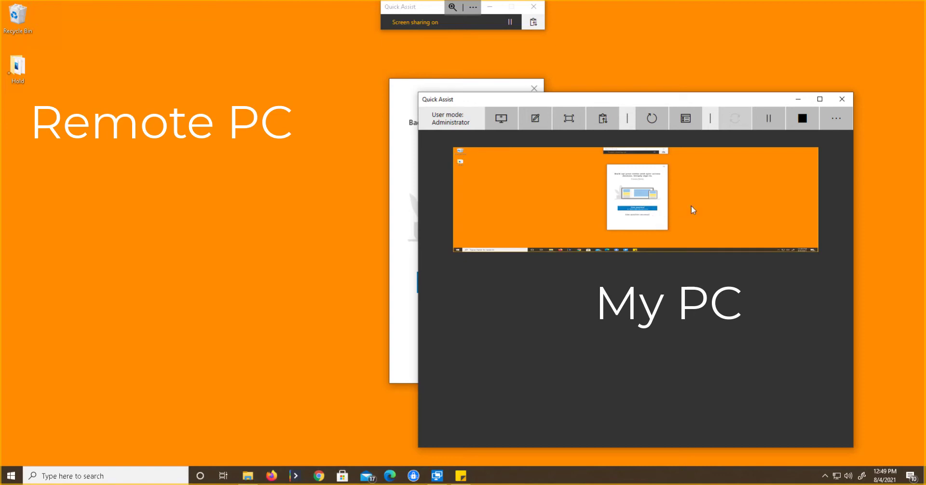
{"action": "left_click", "coordinate": [571, 124]}
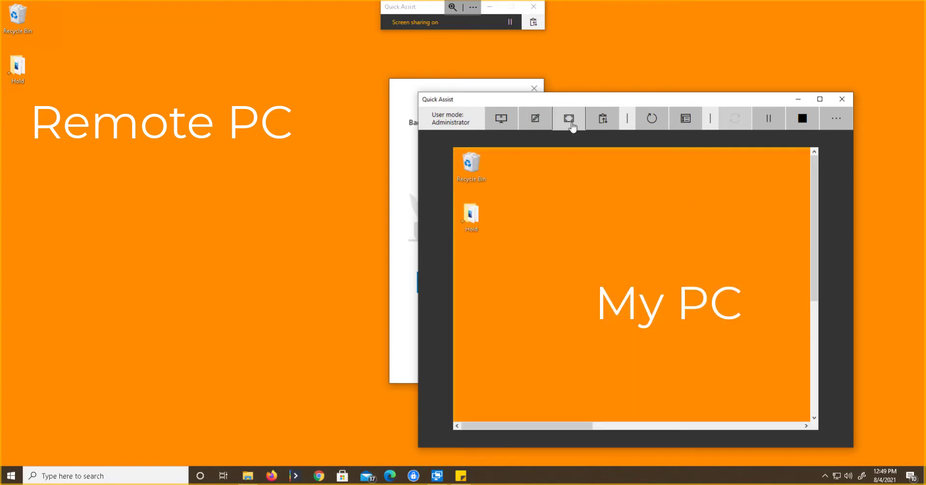
{"action": "left_click_drag", "start_coordinate": [561, 427], "coordinate": [664, 427]}
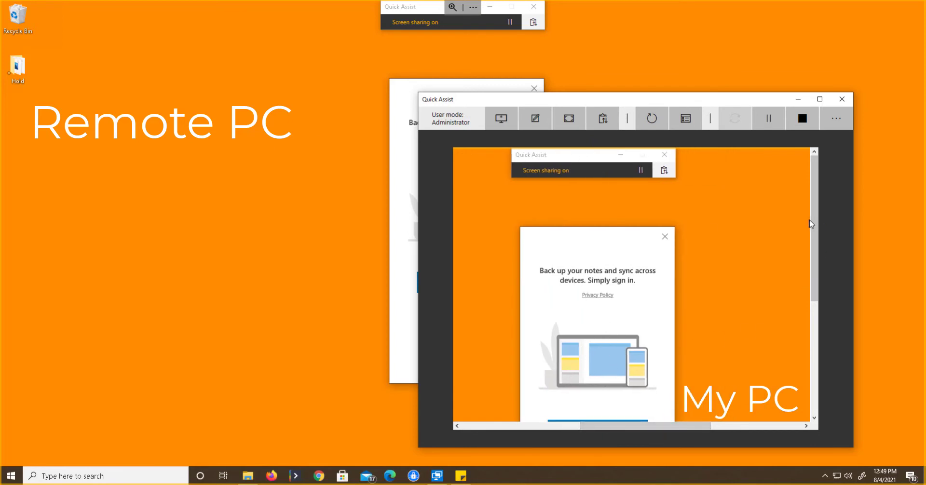
{"action": "left_click_drag", "start_coordinate": [814, 221], "coordinate": [816, 283]}
{"action": "left_click", "coordinate": [637, 320]}
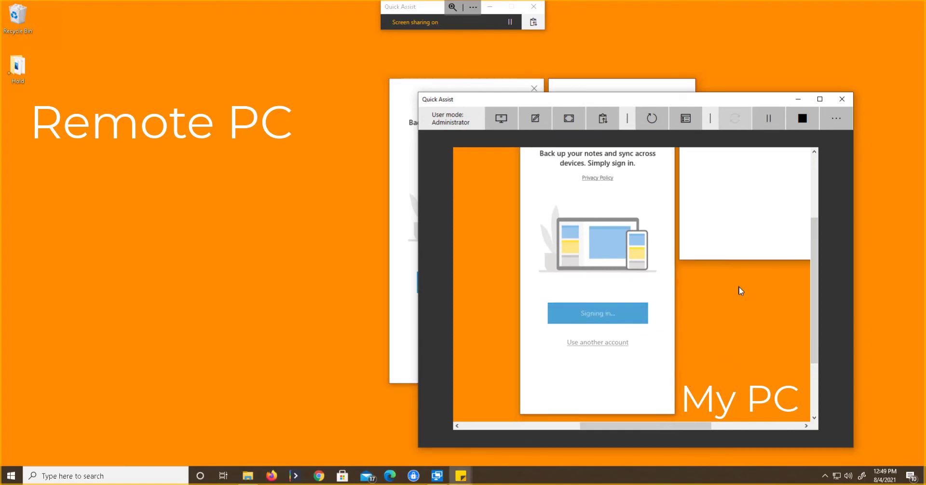
Write "Hello how are you!!" in the empty sticky note on the remote PC.
{"action": "left_click_drag", "start_coordinate": [813, 278], "coordinate": [814, 232]}
{"action": "left_click_drag", "start_coordinate": [660, 104], "coordinate": [162, 59]}
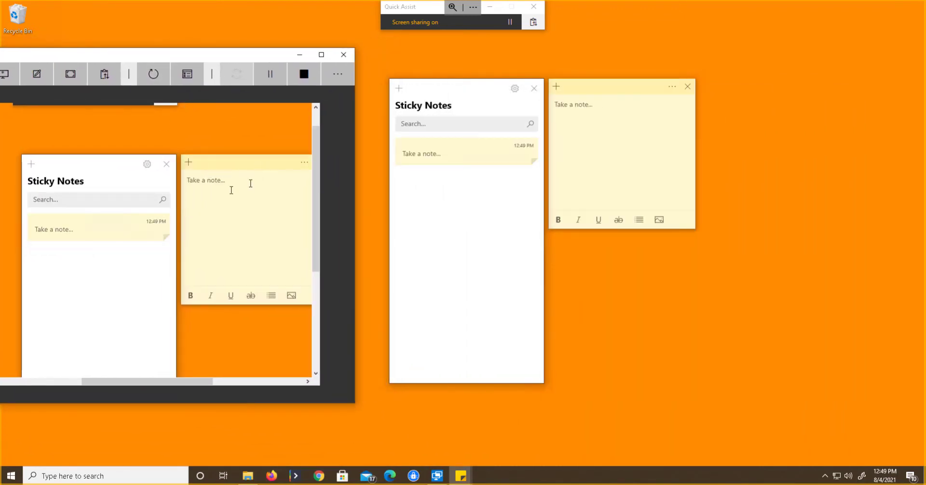
{"action": "left_click", "coordinate": [216, 180]}
{"action": "type", "text": "Hello how"}
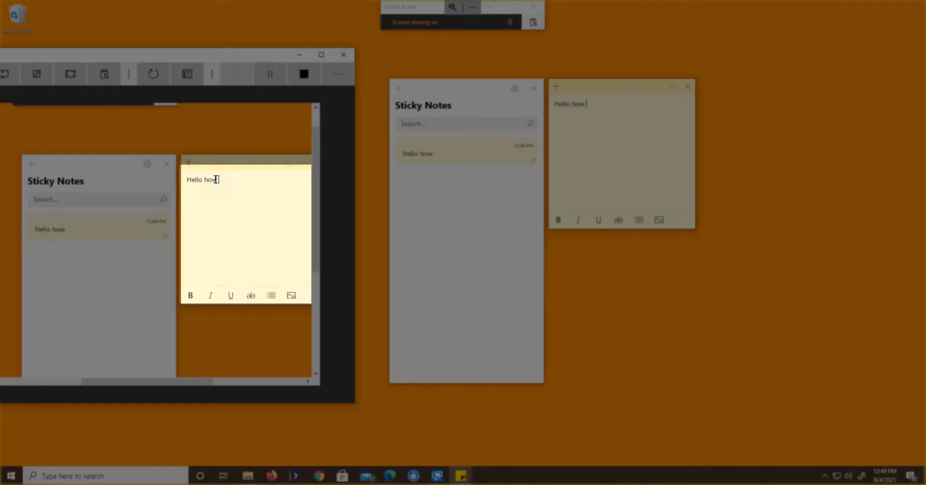
{"action": "type", "text": " are you!!"}
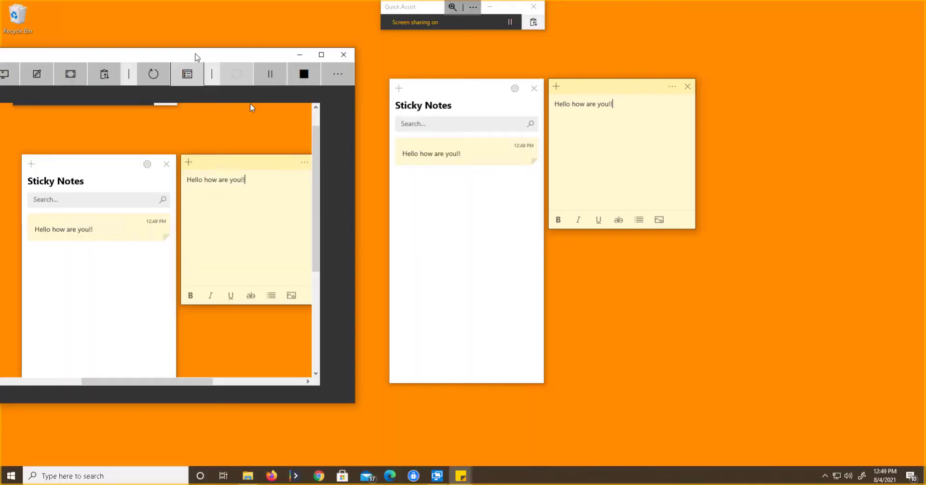
Send the message "Let me help you" to the remote PC through the instruction channel.
{"action": "left_click_drag", "start_coordinate": [197, 57], "coordinate": [657, 77]}
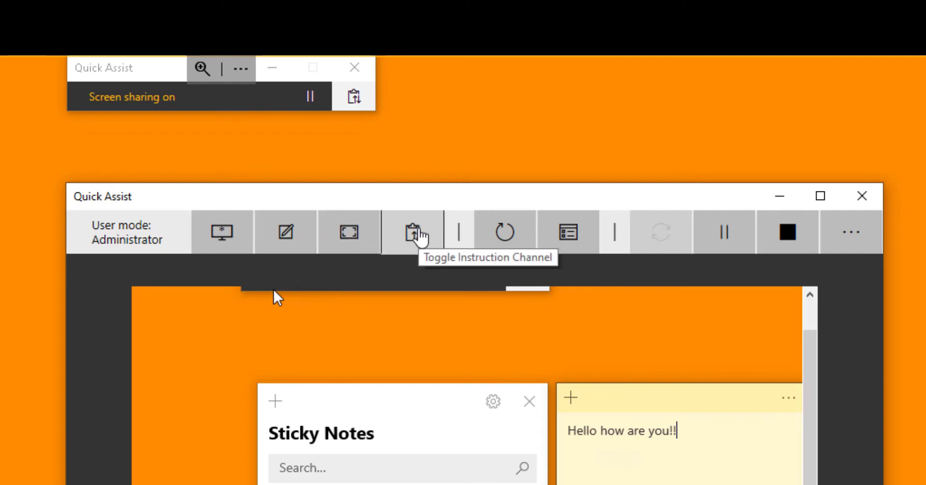
{"action": "left_click", "coordinate": [420, 233]}
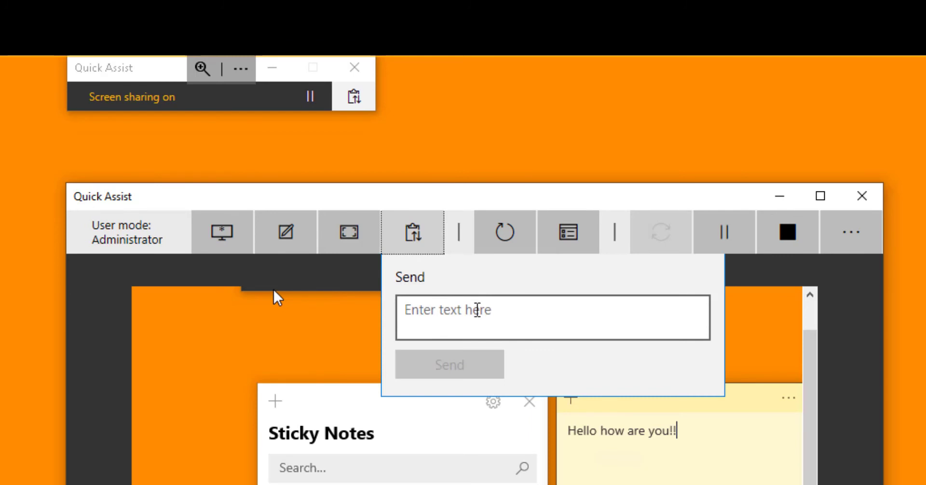
{"action": "left_click", "coordinate": [478, 310]}
{"action": "type", "text": "Let me help you"}
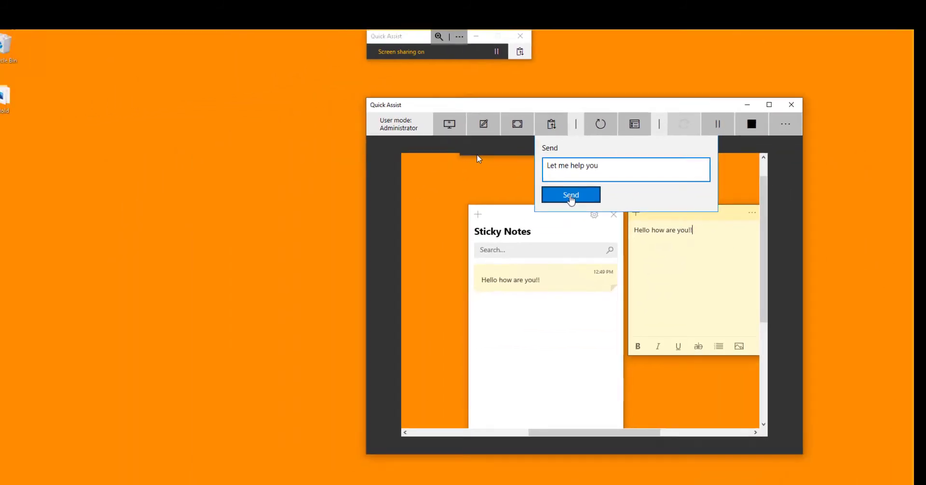
{"action": "left_click", "coordinate": [571, 195]}
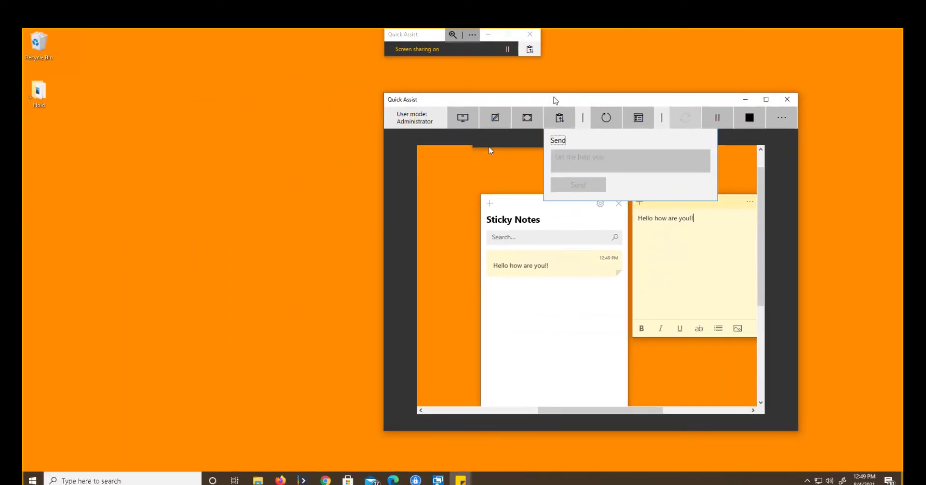
Rearrange the Quick Assist and Sticky Notes windows to view the message received on the remote PC.
{"action": "left_click_drag", "start_coordinate": [555, 101], "coordinate": [716, 97]}
{"action": "left_click_drag", "start_coordinate": [436, 103], "coordinate": [246, 94]}
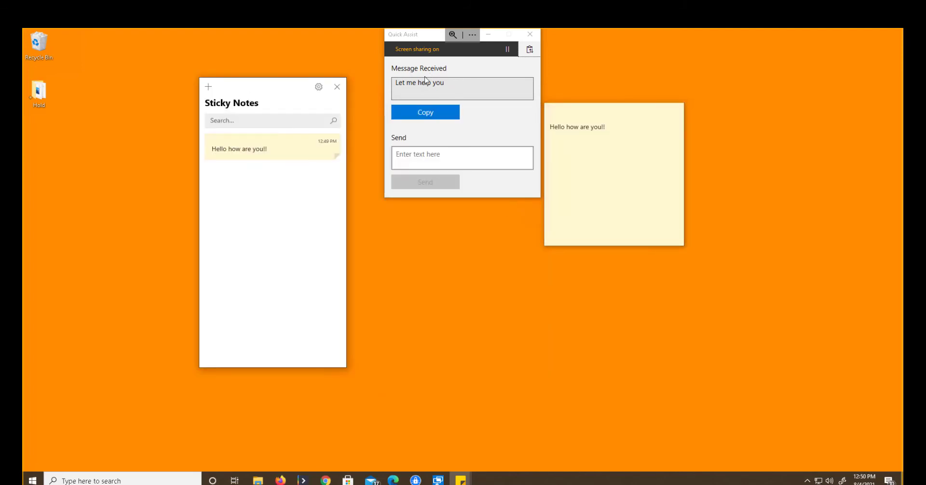
{"action": "key", "text": "alt+Tab"}
{"action": "left_click_drag", "start_coordinate": [697, 98], "coordinate": [610, 133]}
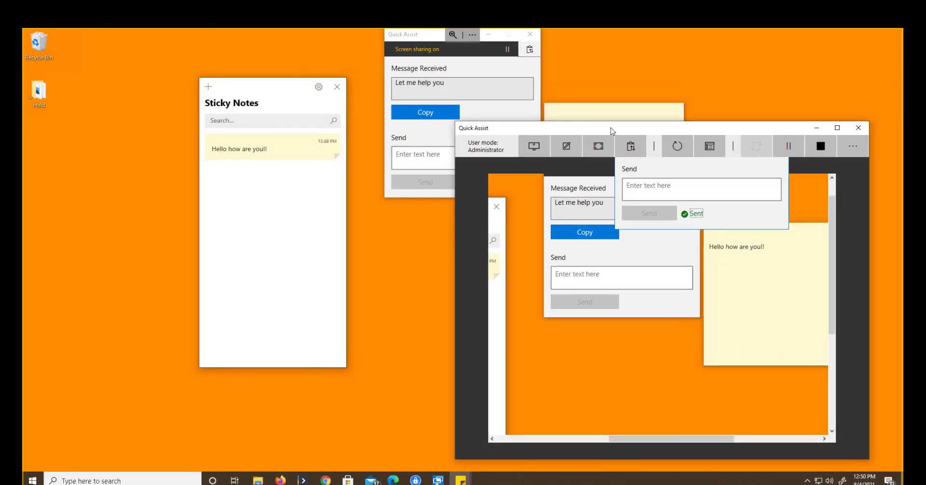
Open Task Manager on the remote PC to view its running applications, and close it.
{"action": "left_click", "coordinate": [708, 147]}
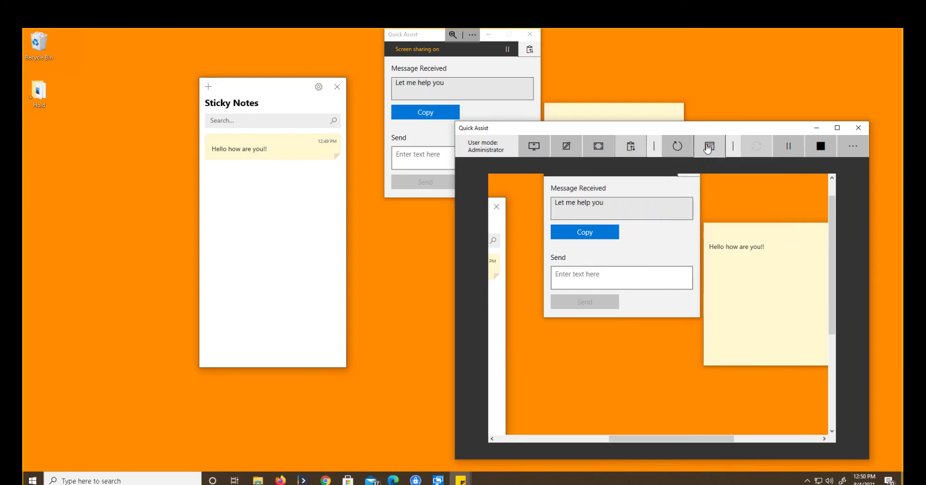
{"action": "mouse_move", "coordinate": [707, 129]}
{"action": "left_mouse_down"}
{"action": "mouse_move", "coordinate": [693, 106]}
{"action": "mouse_move", "coordinate": [716, 103]}
{"action": "mouse_move", "coordinate": [701, 131]}
{"action": "left_mouse_up"}
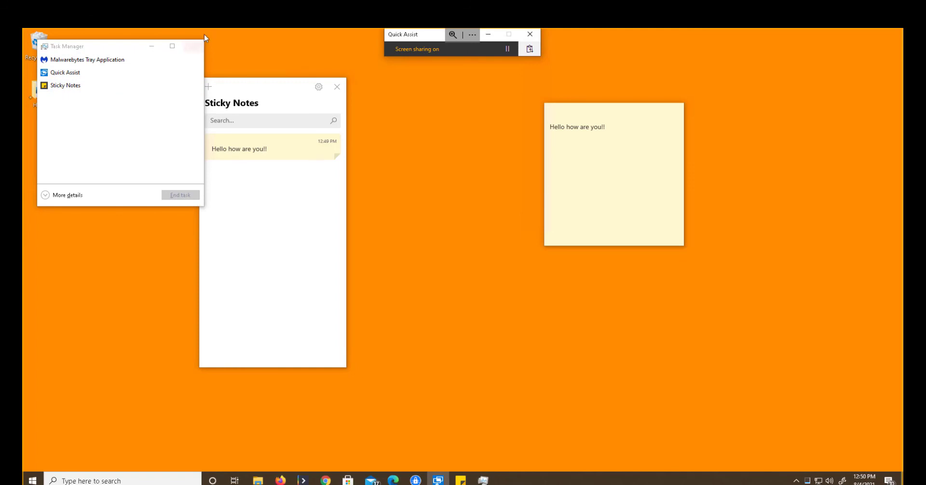
{"action": "left_click", "coordinate": [196, 46]}
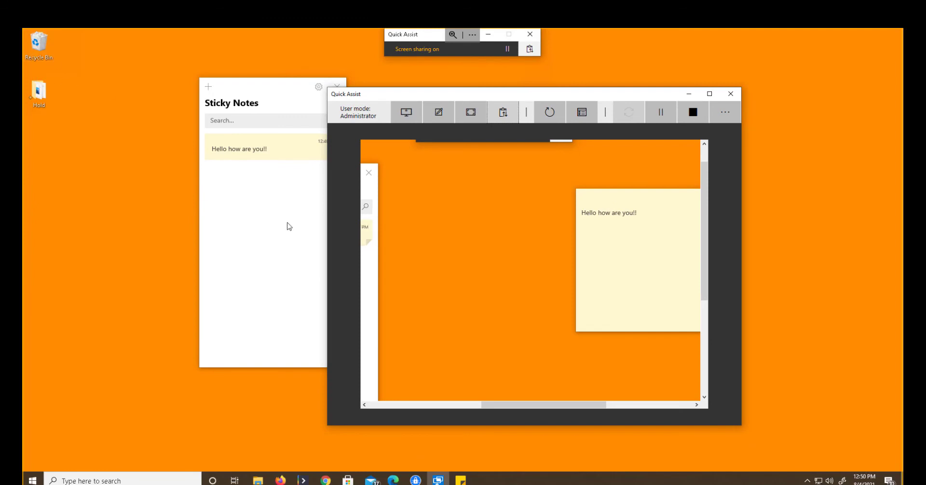
End the screen sharing session with the remote PC.
{"action": "left_click", "coordinate": [691, 116]}
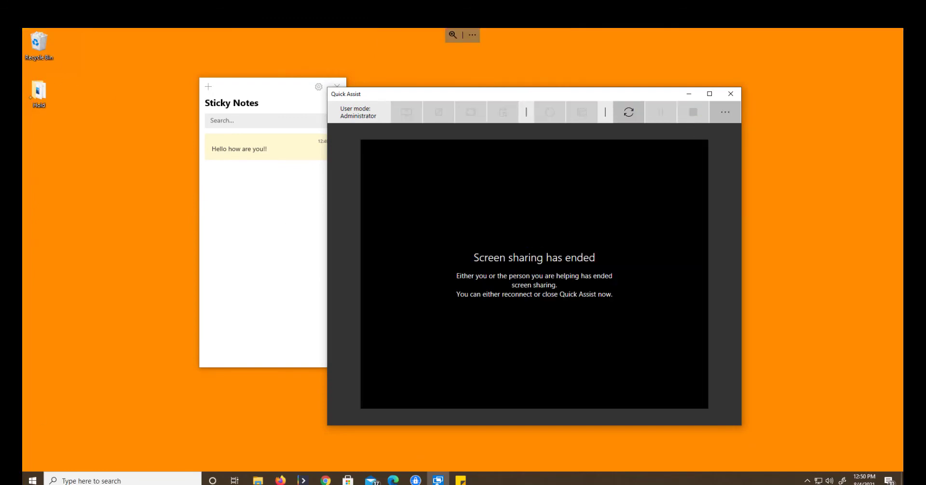